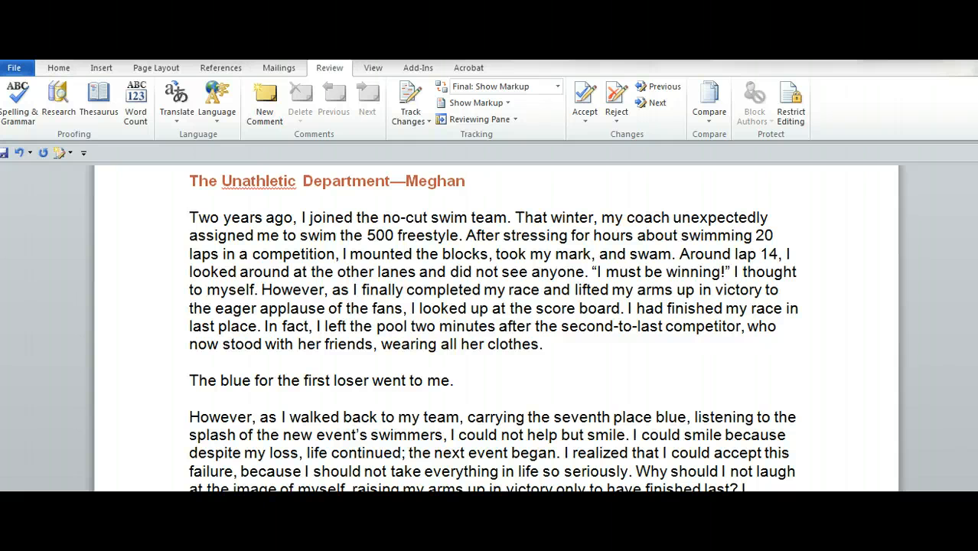
Step: Turn on Track Changes for the document
{"action": "left_click", "coordinate": [282, 69]}
{"action": "left_click", "coordinate": [329, 67]}
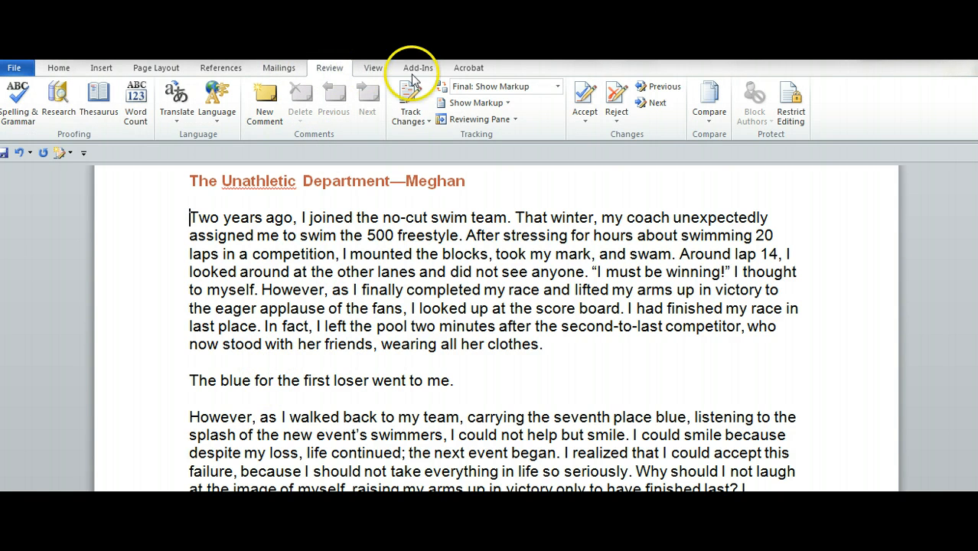
{"action": "left_click", "coordinate": [418, 121]}
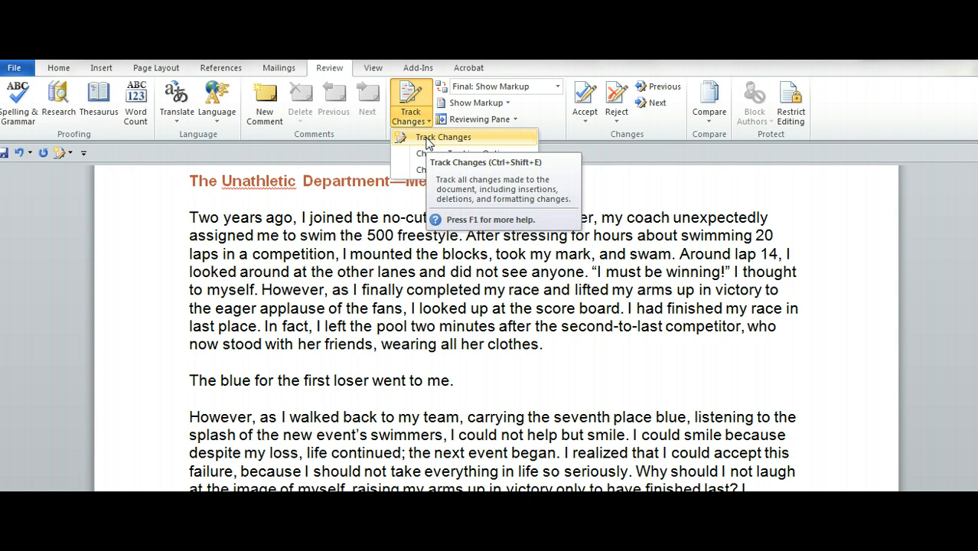
{"action": "left_click", "coordinate": [426, 142]}
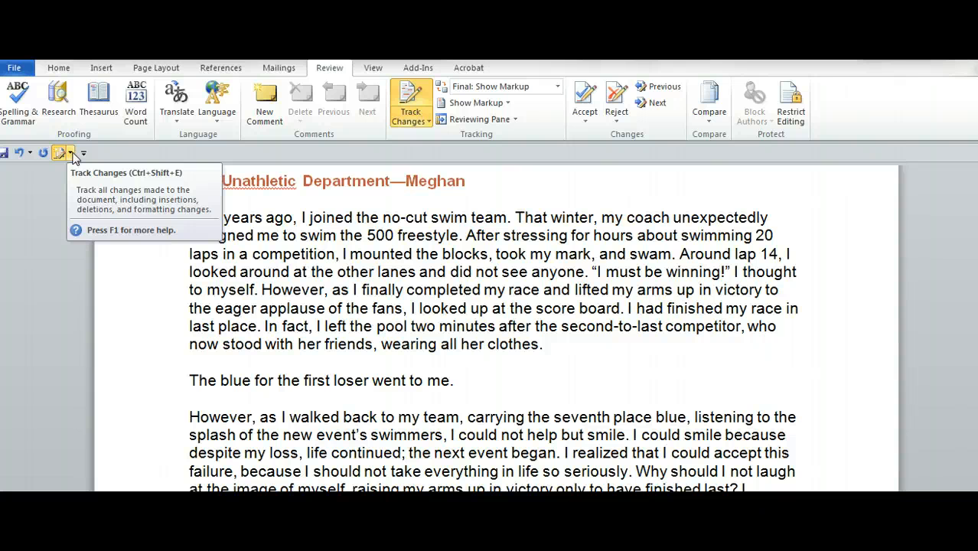
Step: Insert "Add a transition" before "That winter" in the first paragraph as a tracked insertion
{"action": "left_click", "coordinate": [517, 218]}
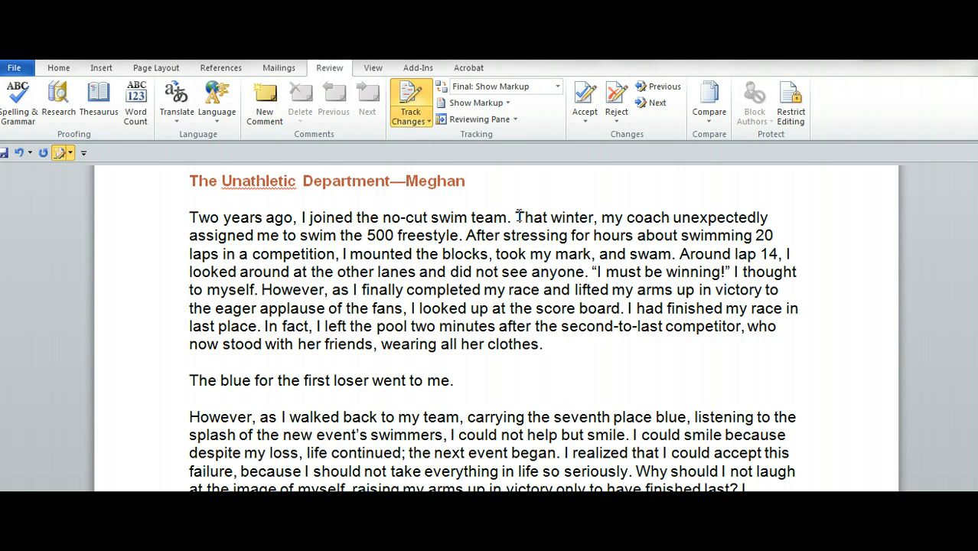
{"action": "type", "text": "add a "}
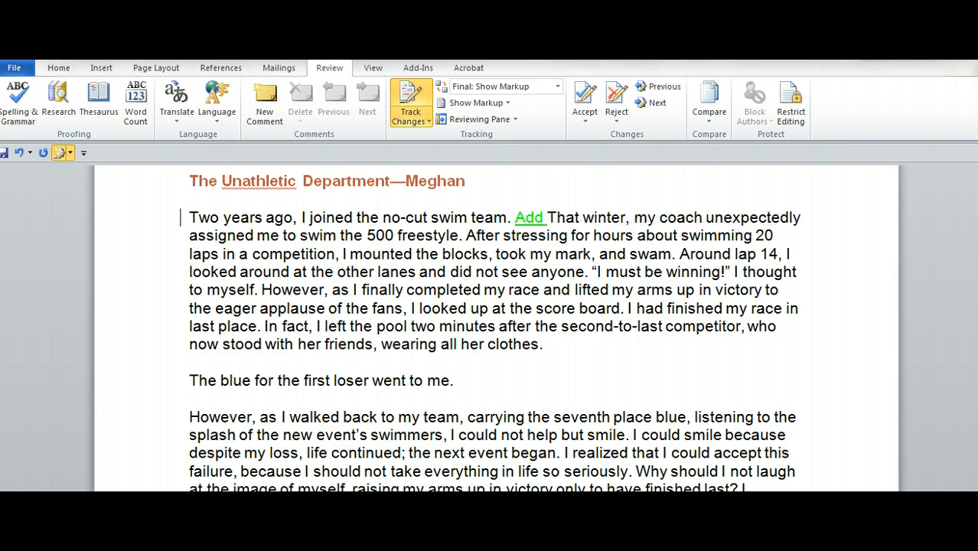
{"action": "type", "text": "transitio"}
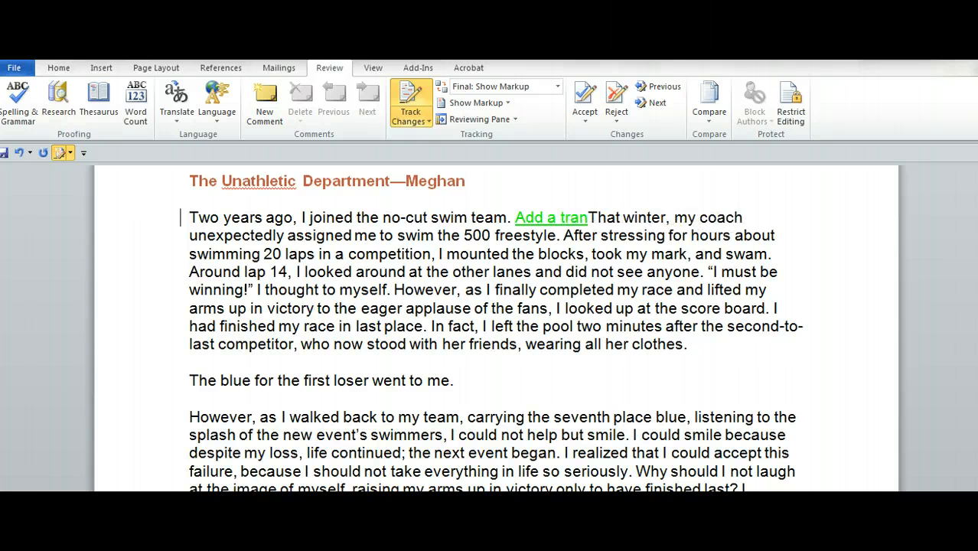
{"action": "key", "text": "BackSpace"}
{"action": "key", "text": "BackSpace"}
{"action": "key", "text": "BackSpace"}
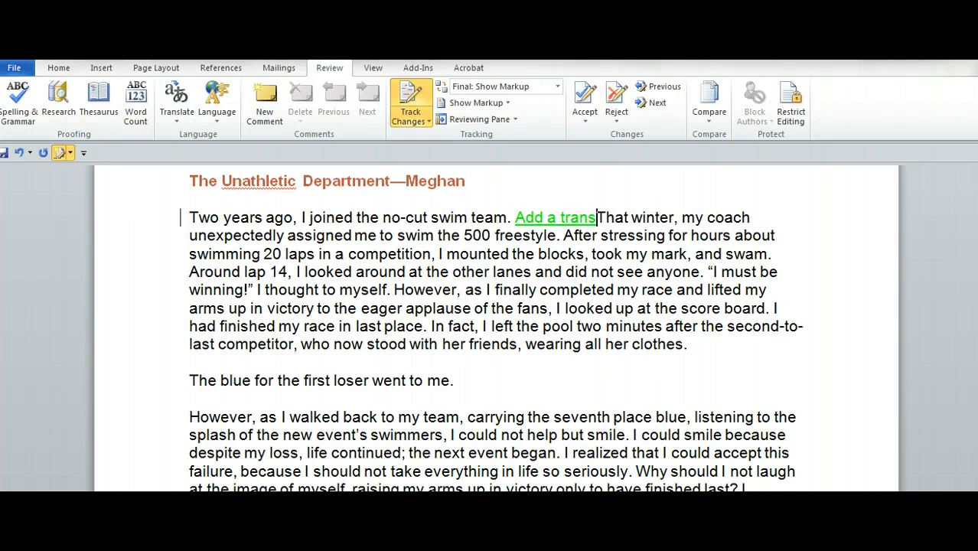
{"action": "key", "text": "BackSpace"}
{"action": "key", "text": "BackSpace"}
{"action": "type", "text": "sition"}
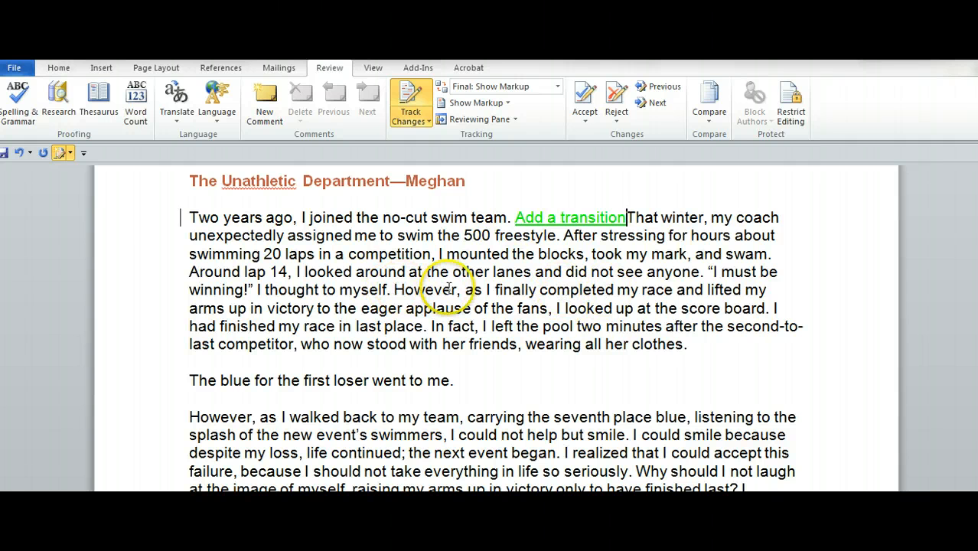
Step: Delete "However, as" before "I finally completed my race" in the first paragraph
{"action": "left_click_drag", "start_coordinate": [486, 290], "coordinate": [395, 290]}
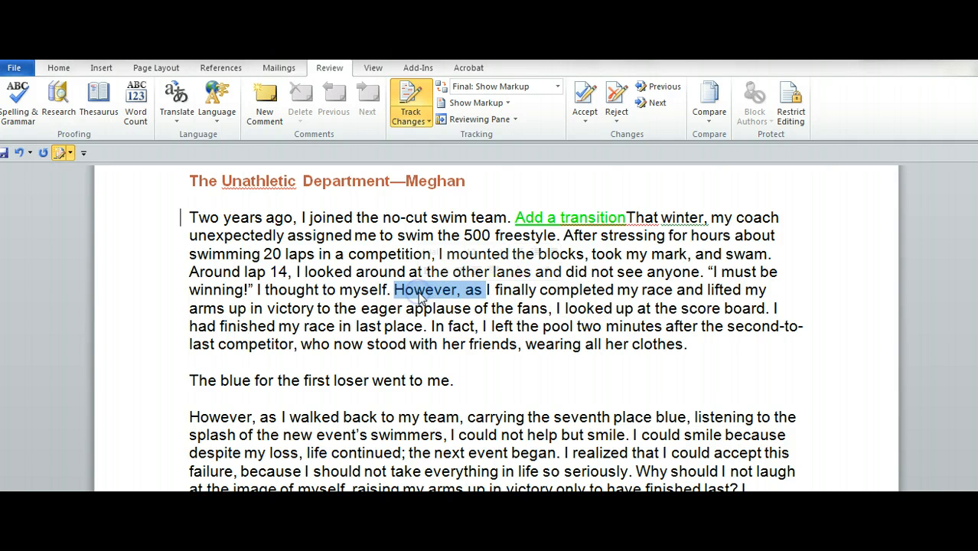
{"action": "key", "text": "Delete"}
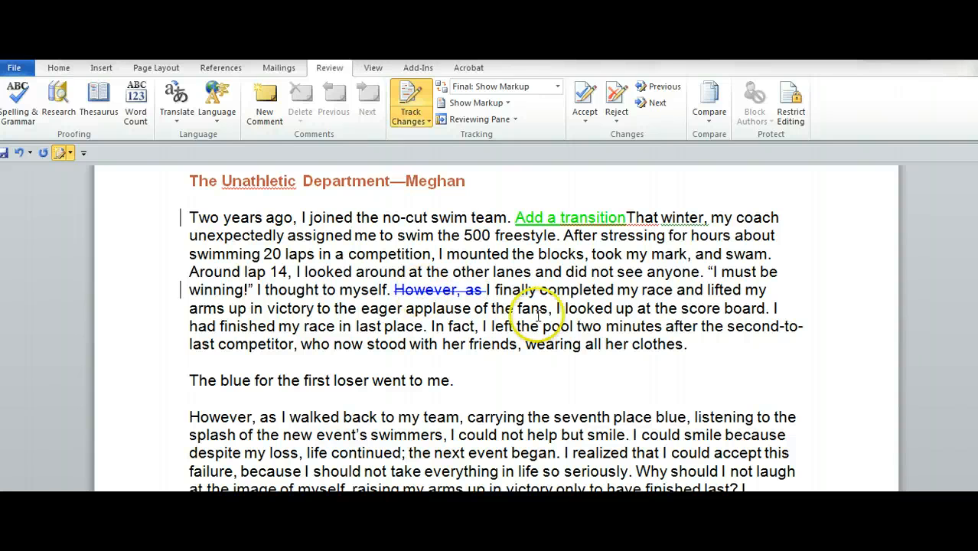
Step: Add the comment "Revise this section" to the first paragraph's last sentence, from "In fact" to "clothes."
{"action": "left_click", "coordinate": [688, 345]}
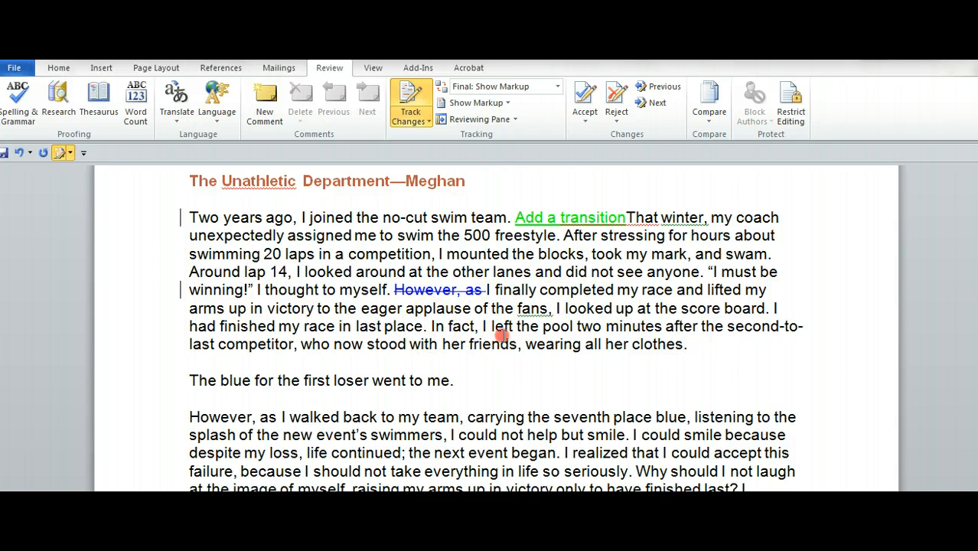
{"action": "right_click", "coordinate": [535, 341]}
{"action": "left_click", "coordinate": [478, 343]}
{"action": "left_click_drag", "start_coordinate": [430, 326], "coordinate": [694, 356]}
{"action": "left_click", "coordinate": [266, 110]}
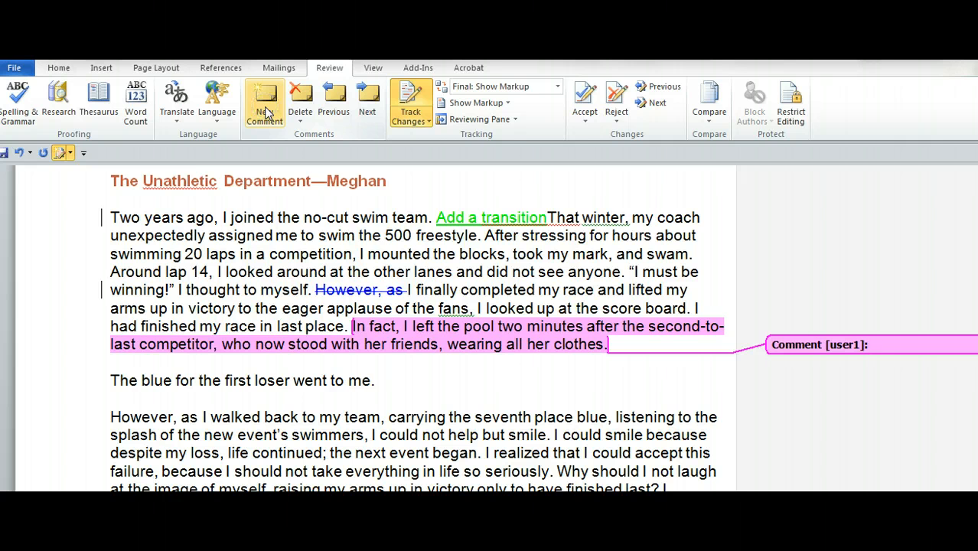
{"action": "type", "text": "tr"}
{"action": "key", "text": "BackSpace"}
{"action": "type", "text": "Tr"}
{"action": "key", "text": "BackSpace"}
{"action": "key", "text": "BackSpace"}
{"action": "type", "text": "Revise this section"}
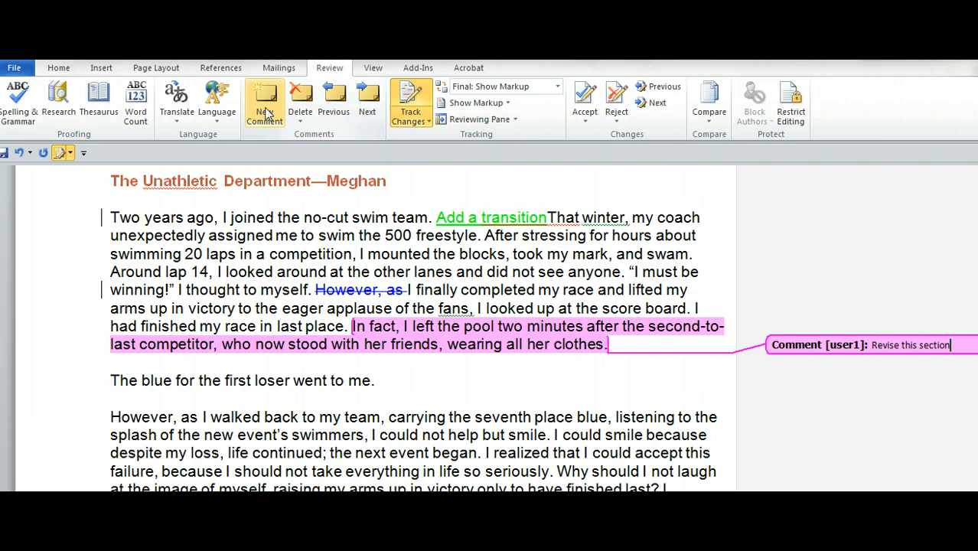
{"action": "left_click", "coordinate": [424, 371]}
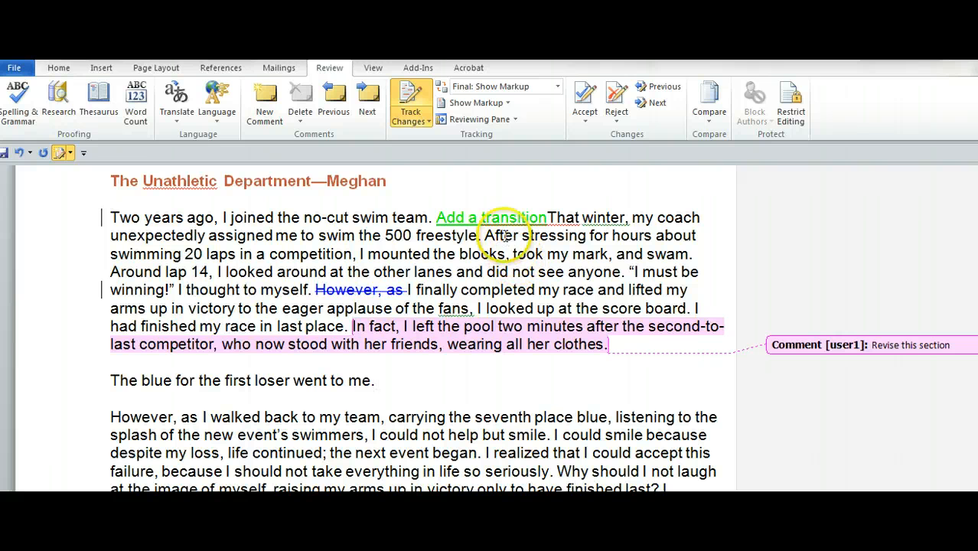
Step: Reject the tracked insertion "Add a transition" in the first paragraph
{"action": "mouse_move", "coordinate": [502, 218]}
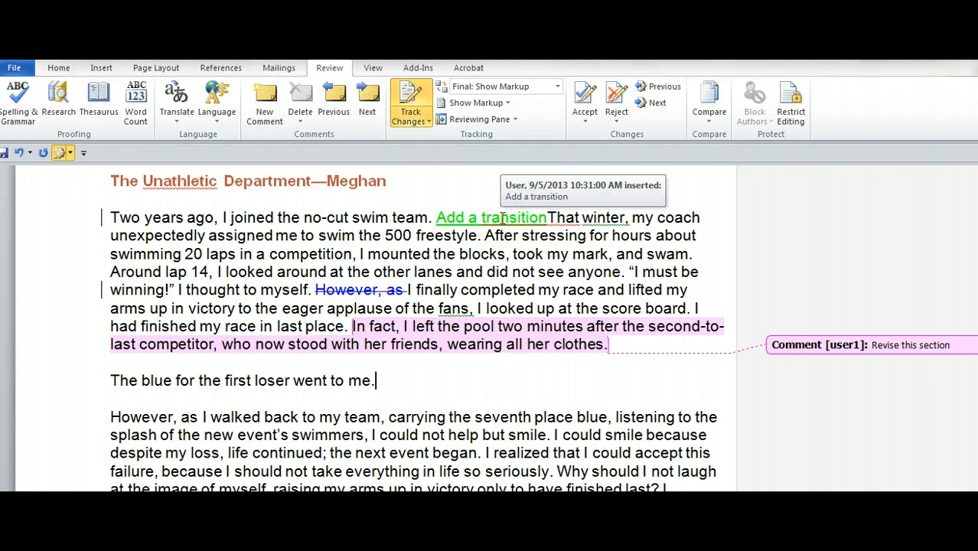
{"action": "right_click", "coordinate": [501, 219]}
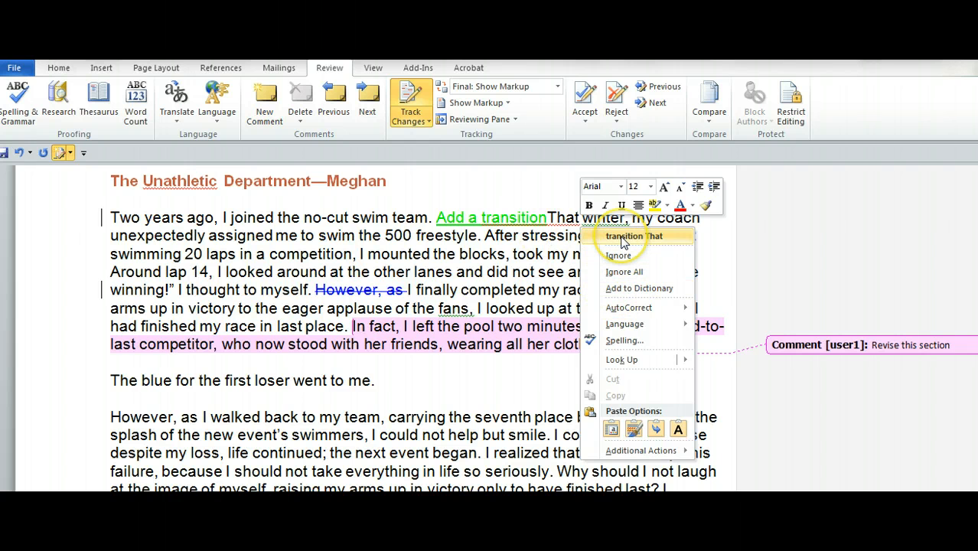
{"action": "left_click", "coordinate": [499, 221]}
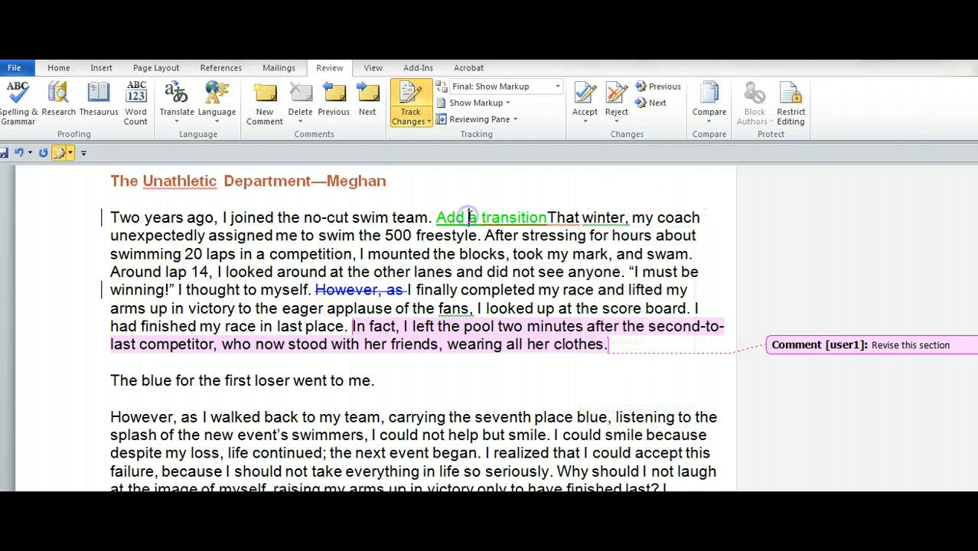
{"action": "right_click", "coordinate": [468, 219]}
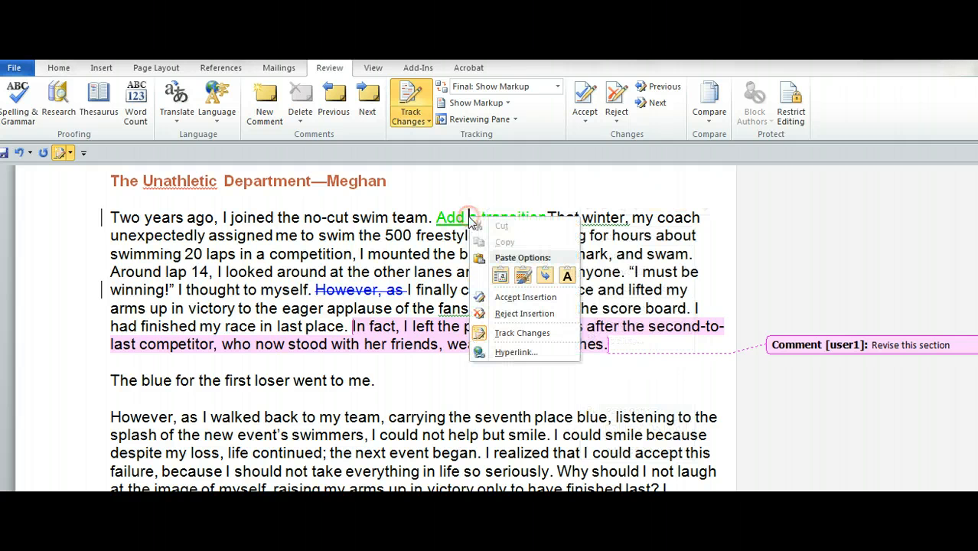
{"action": "left_click", "coordinate": [511, 315]}
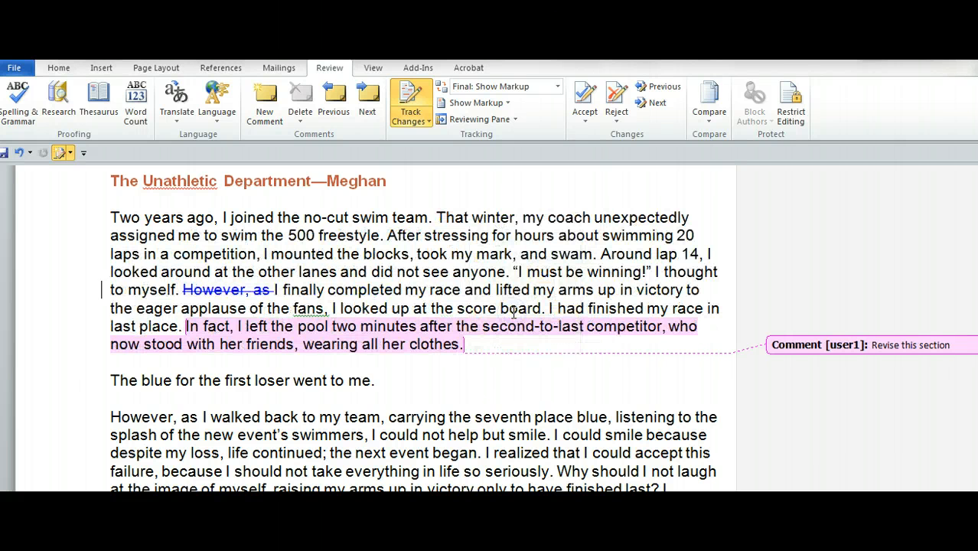
Step: Accept the tracked deletion of "However, as" in the first paragraph
{"action": "left_click", "coordinate": [237, 290]}
{"action": "right_click", "coordinate": [237, 290]}
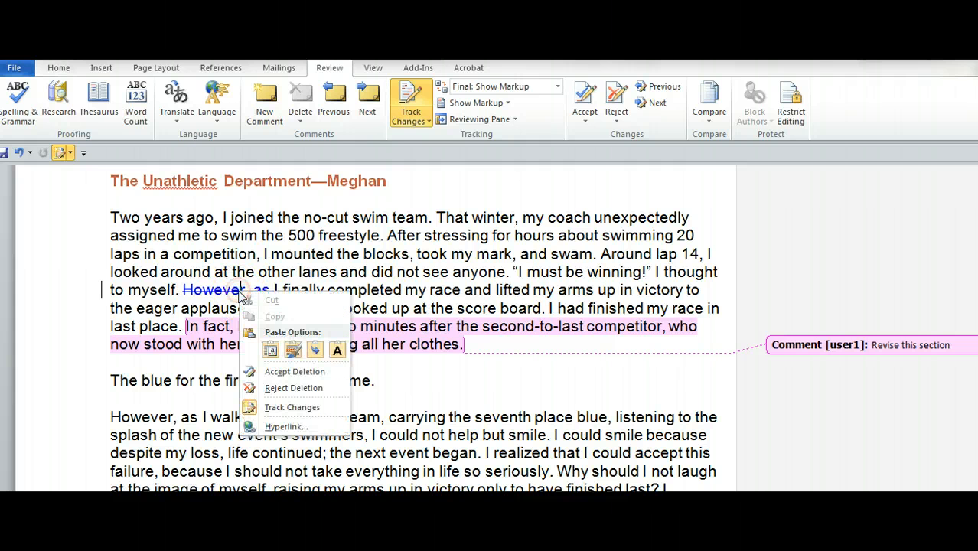
{"action": "left_click", "coordinate": [279, 373]}
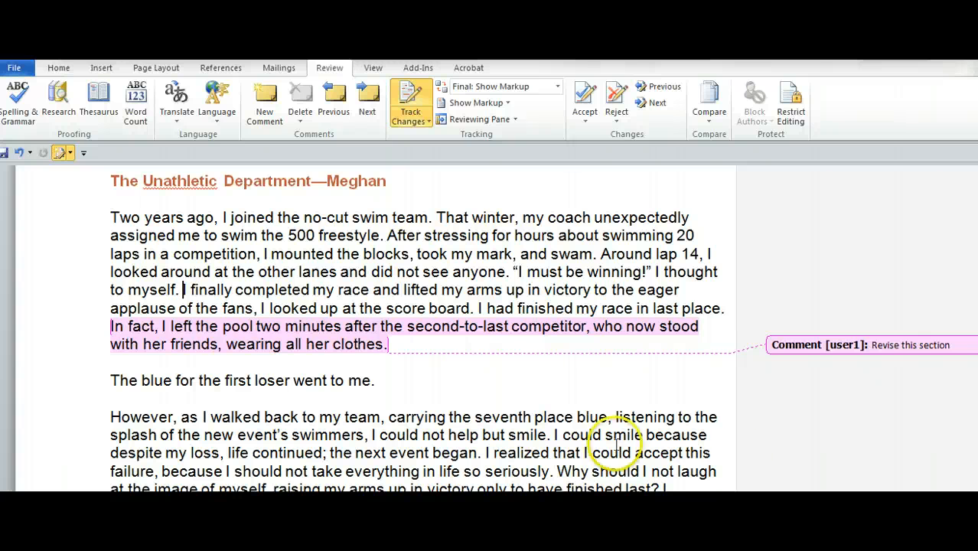
Step: Delete the "Revise this section" comment from the document
{"action": "right_click", "coordinate": [842, 348]}
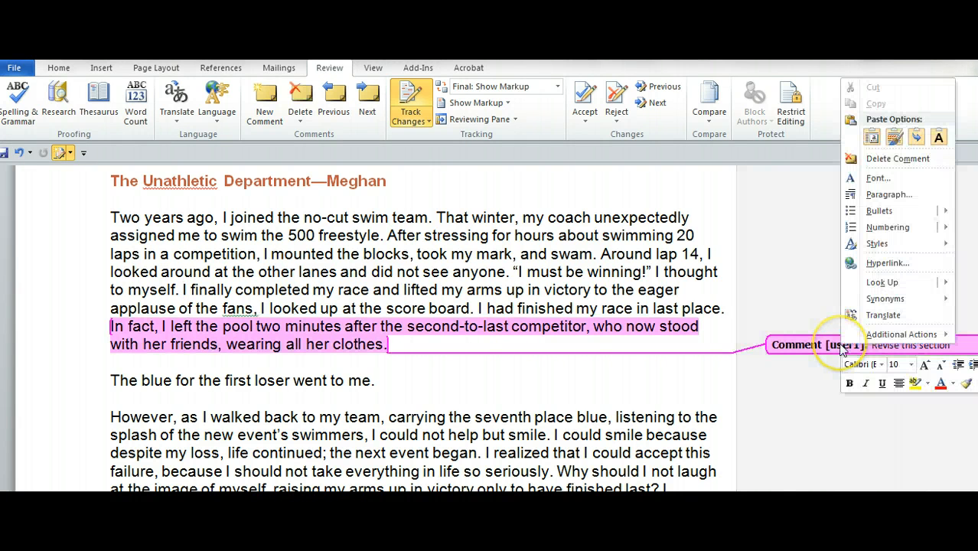
{"action": "left_click", "coordinate": [893, 160]}
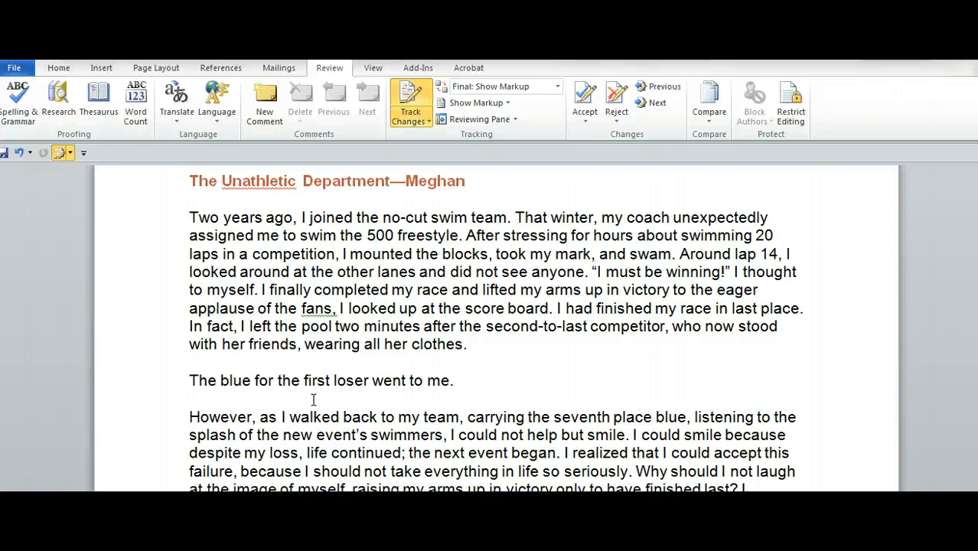
Step: Turn Track Changes off and back on
{"action": "left_click", "coordinate": [278, 68]}
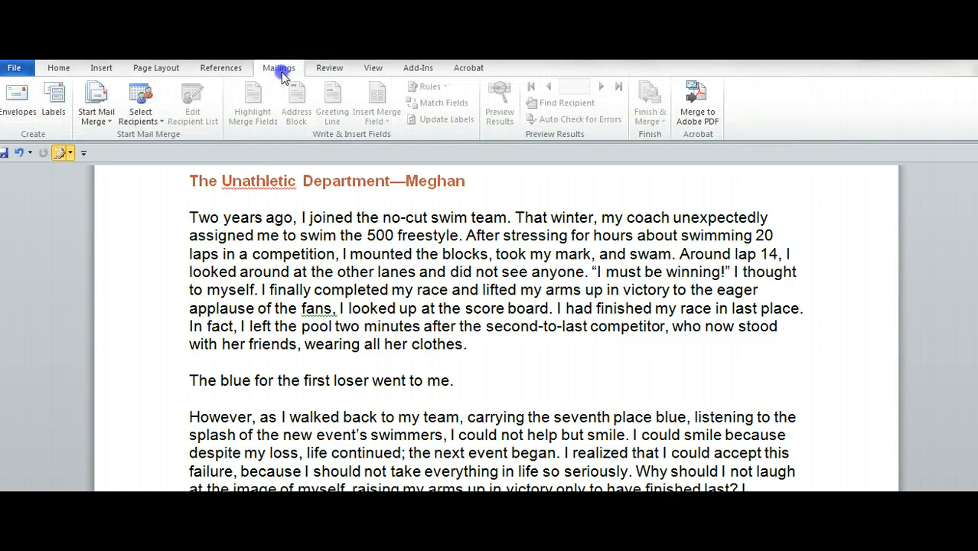
{"action": "left_click", "coordinate": [329, 69]}
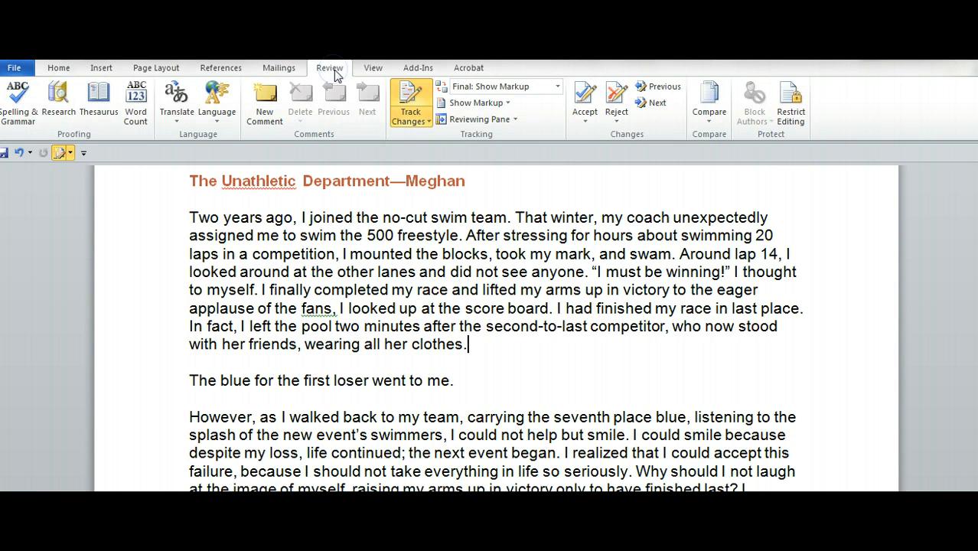
{"action": "left_click", "coordinate": [424, 122]}
{"action": "left_click", "coordinate": [442, 137]}
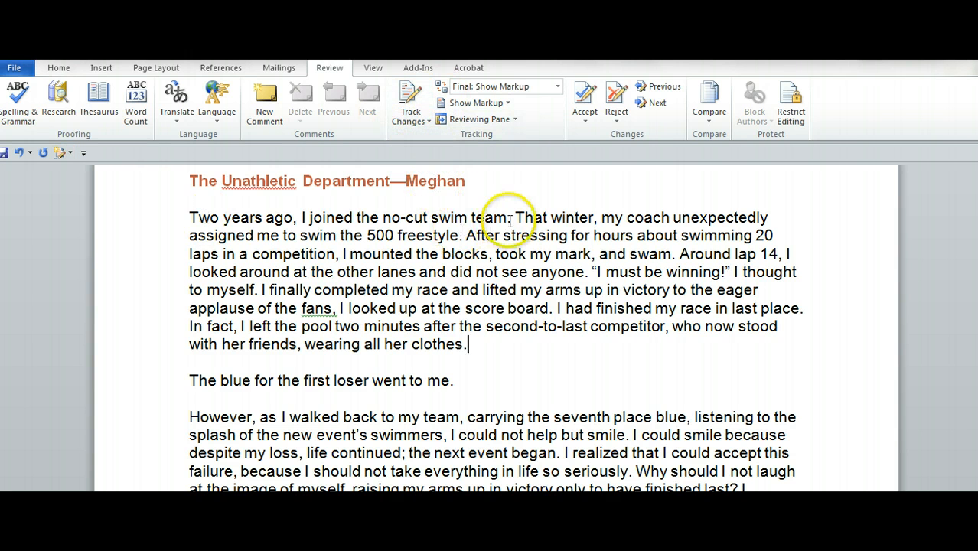
{"action": "left_click", "coordinate": [423, 122]}
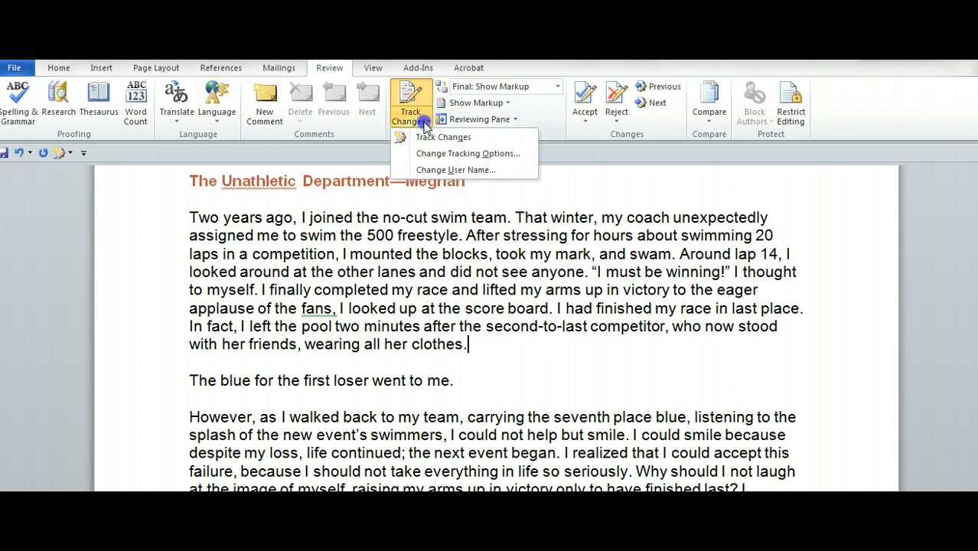
{"action": "left_click", "coordinate": [426, 137]}
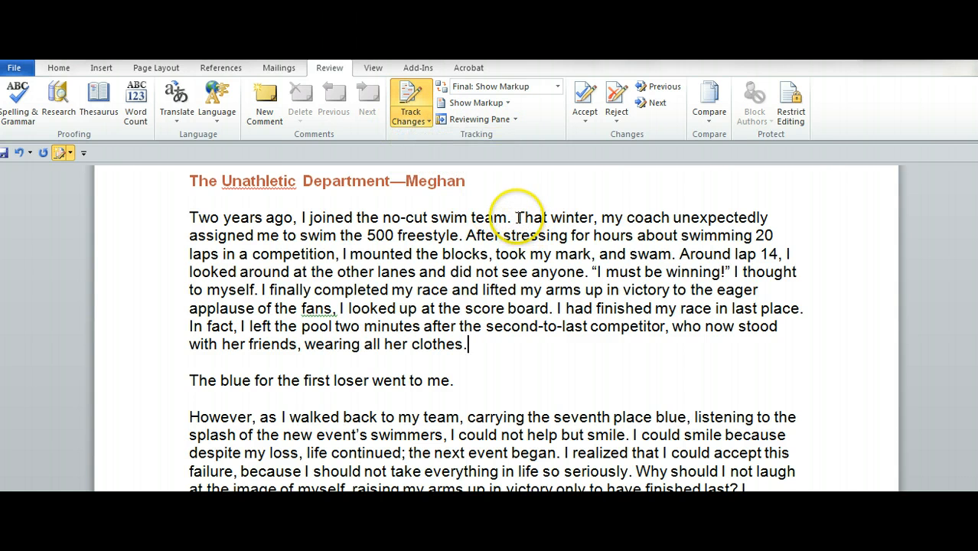
Step: Delete the sentence "That winter, my coach unexpectedly assigned me to swim the 500 freestyle." as a tracked change
{"action": "left_click", "coordinate": [517, 217], "text": "ctrl"}
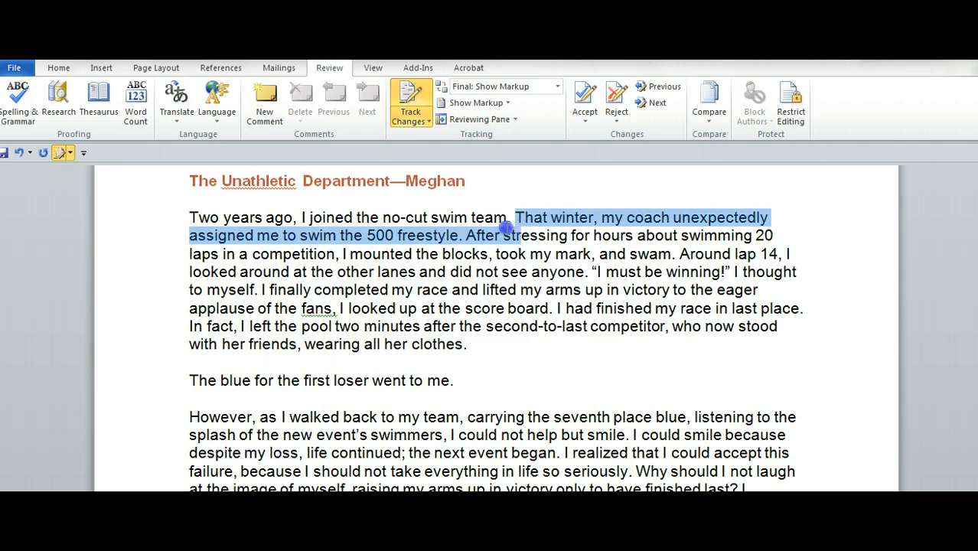
{"action": "left_click", "coordinate": [518, 218]}
{"action": "left_click", "coordinate": [518, 219], "text": "ctrl"}
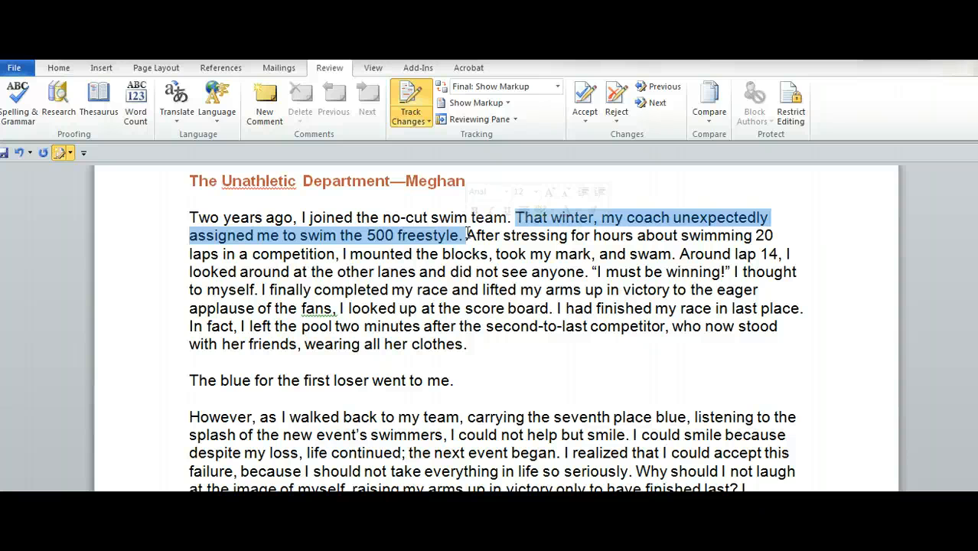
{"action": "key", "text": "Delete"}
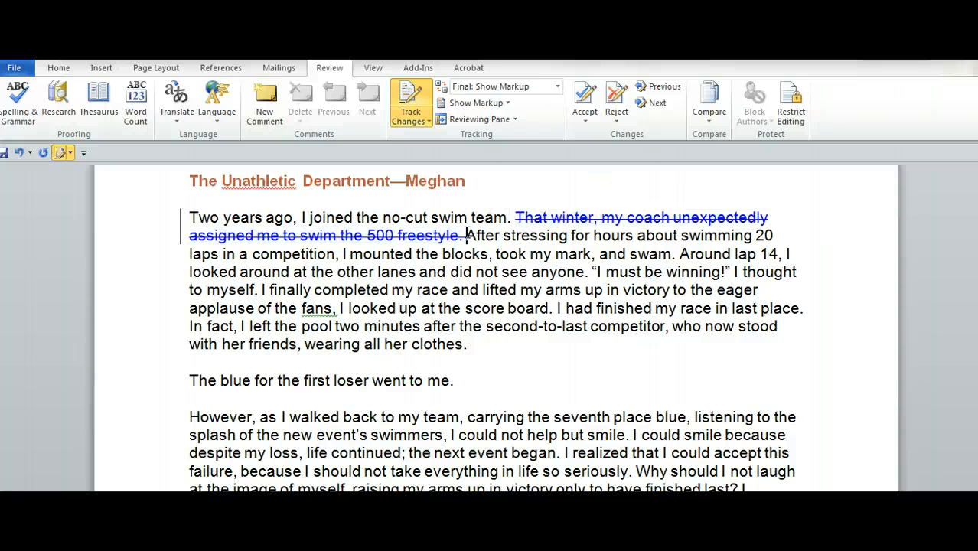
Step: Insert "Transition" before the quotation "I must be winning!" in the first paragraph
{"action": "left_click", "coordinate": [594, 272]}
{"action": "type", "text": "Transi"}
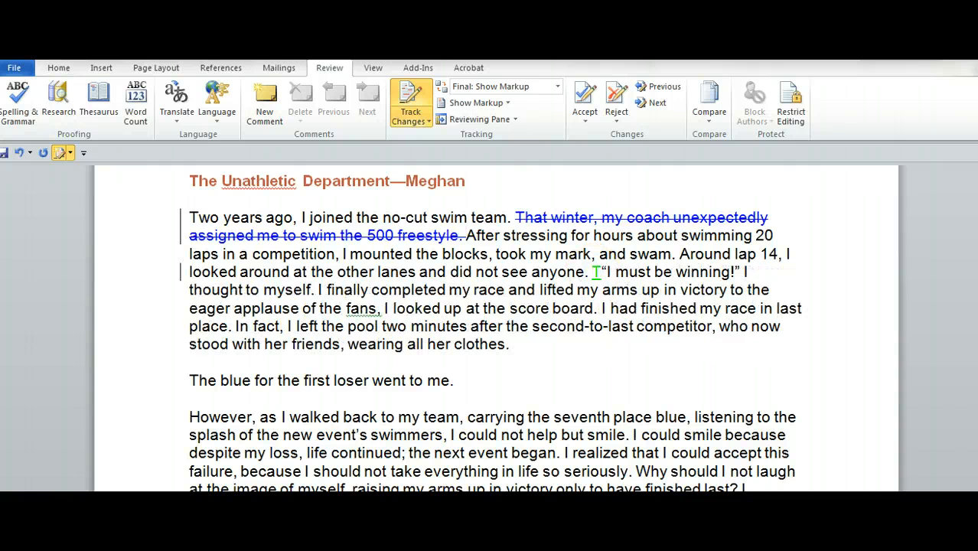
{"action": "type", "text": "tion"}
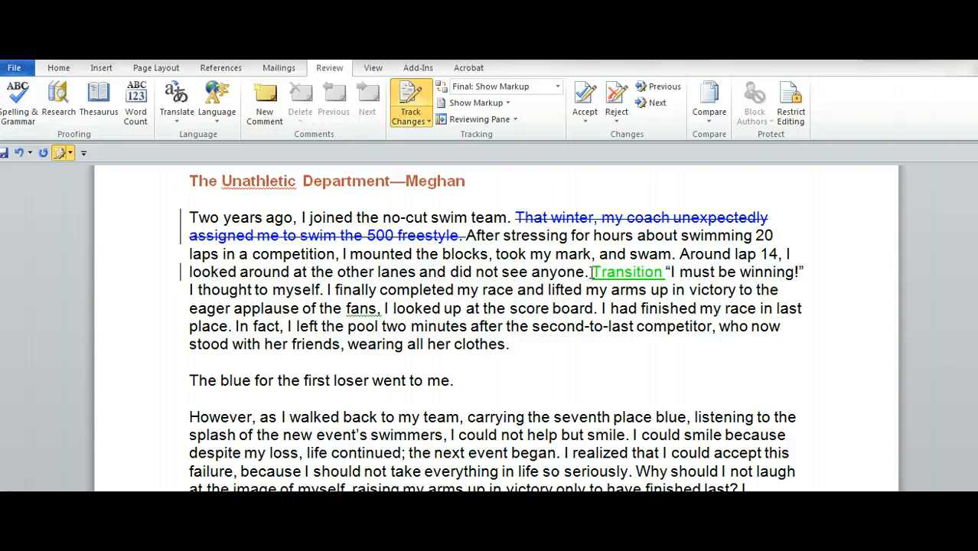
Step: Delete the line "The blue for the first loser went to me." below the first paragraph
{"action": "left_click_drag", "start_coordinate": [459, 379], "coordinate": [213, 378]}
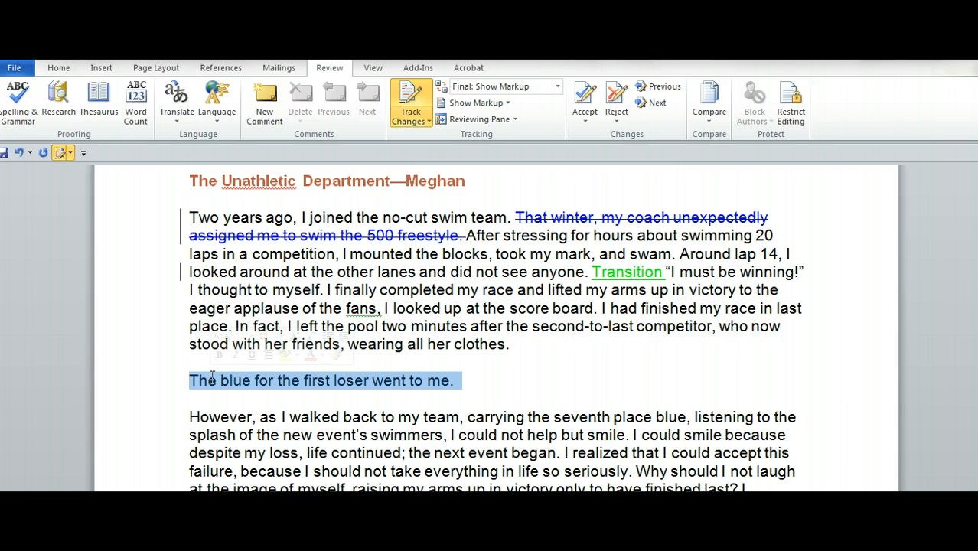
{"action": "key", "text": "Delete"}
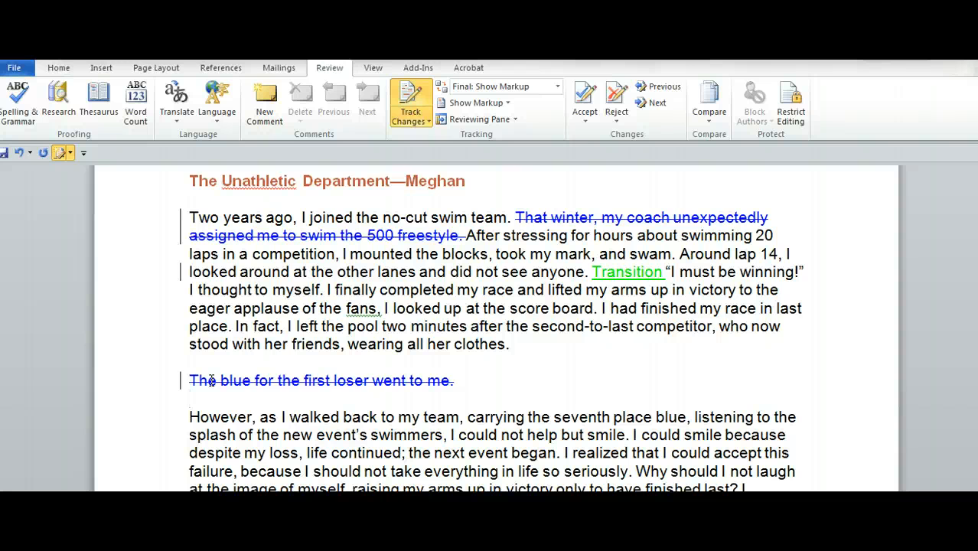
Step: Reject the tracked deletion of the line "The blue for the first loser went to me."
{"action": "key", "text": "Left"}
{"action": "left_click", "coordinate": [305, 381]}
{"action": "right_click", "coordinate": [308, 381]}
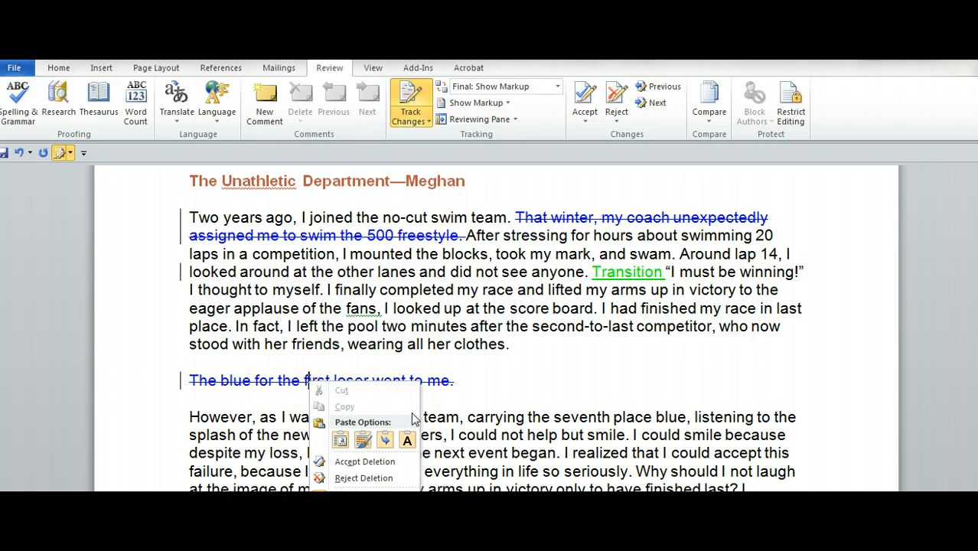
{"action": "left_click", "coordinate": [368, 479]}
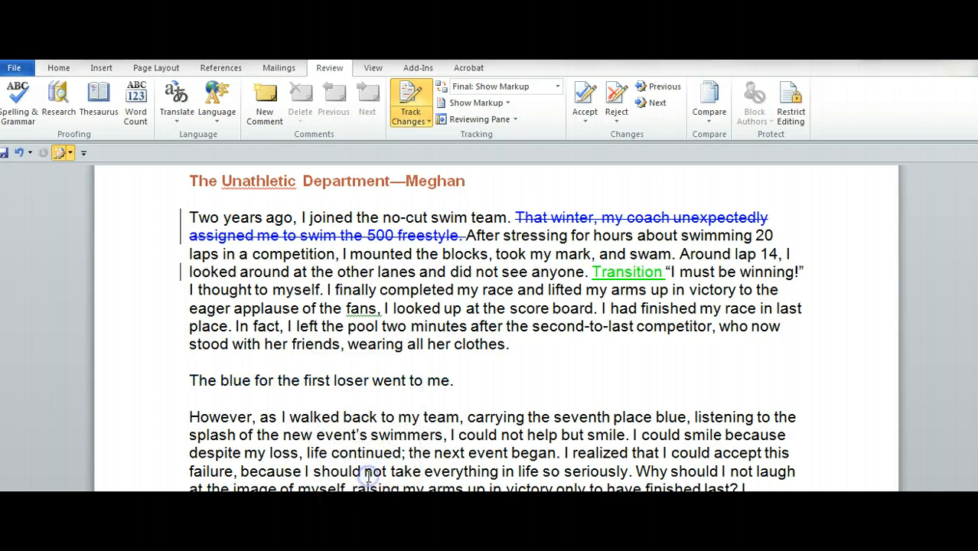
Step: Accept the tracked insertion of "Transition" before the quotation "I must be winning!" in the first paragraph
{"action": "left_click", "coordinate": [618, 273]}
{"action": "right_click", "coordinate": [616, 275]}
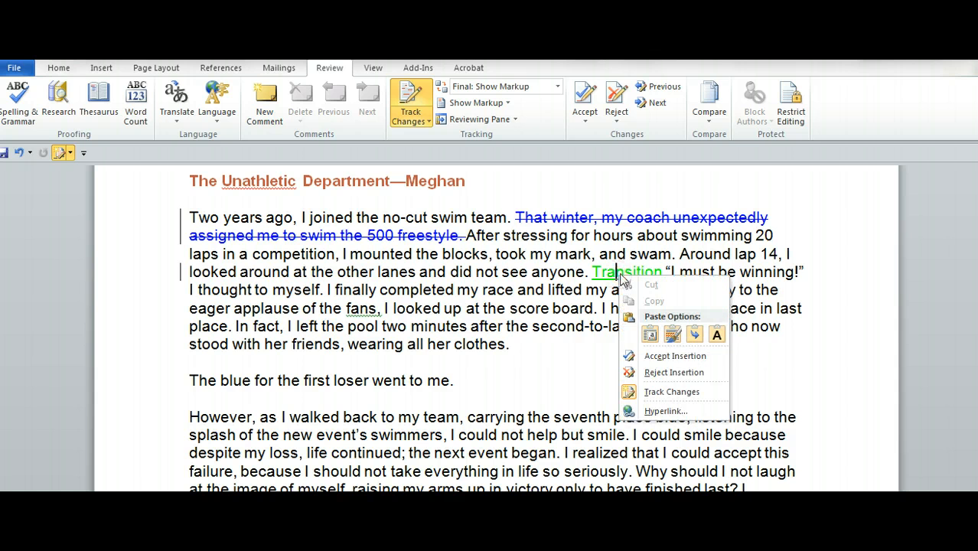
{"action": "left_click", "coordinate": [654, 359]}
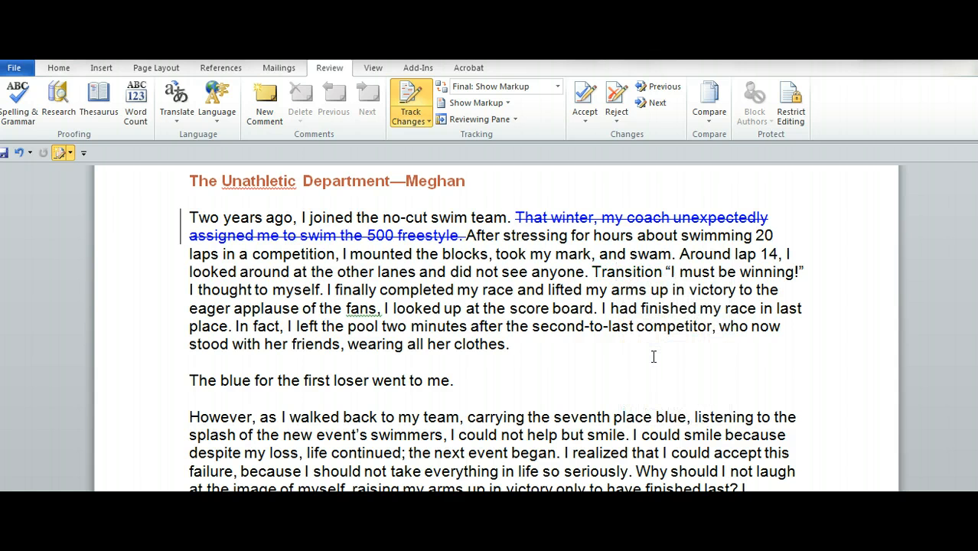
Step: Reject the tracked deletion of the sentence "That winter, my coach unexpectedly assigned me to swim the 500 freestyle."
{"action": "left_click", "coordinate": [516, 217]}
{"action": "left_click_drag", "start_coordinate": [517, 217], "coordinate": [465, 236]}
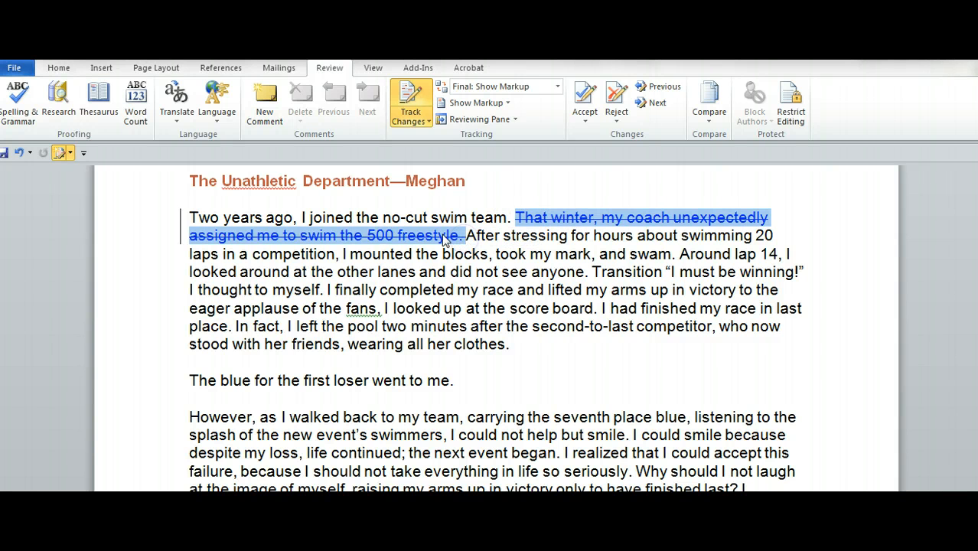
{"action": "right_click", "coordinate": [444, 237]}
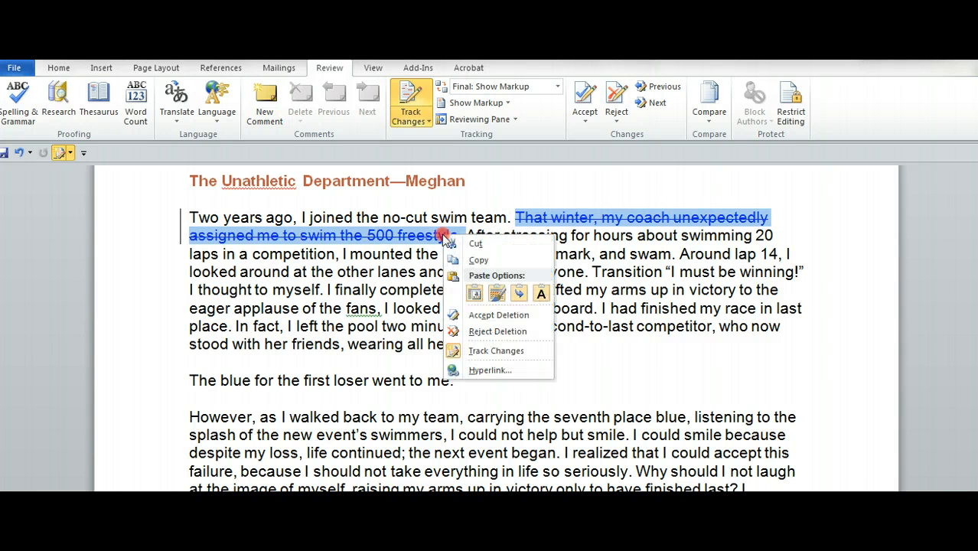
{"action": "left_click", "coordinate": [479, 332]}
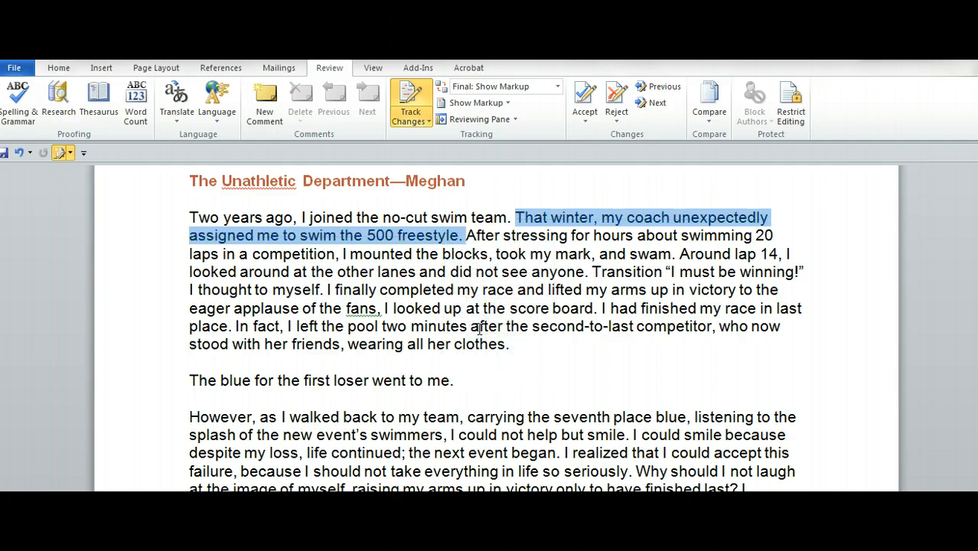